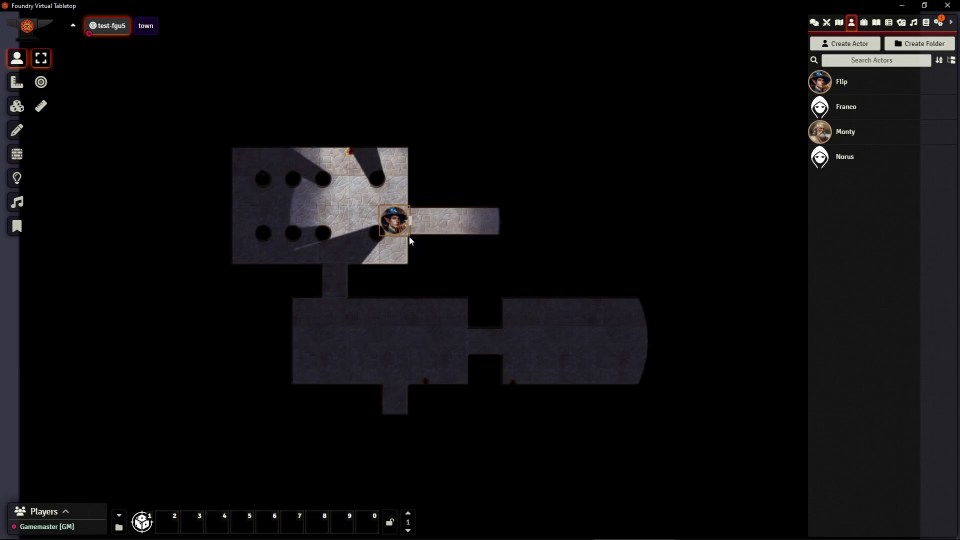
- Move the Flip token from the pillared room east through the doorway to the corridor's far end
{"action": "left_click_drag", "start_coordinate": [403, 224], "coordinate": [500, 226]}
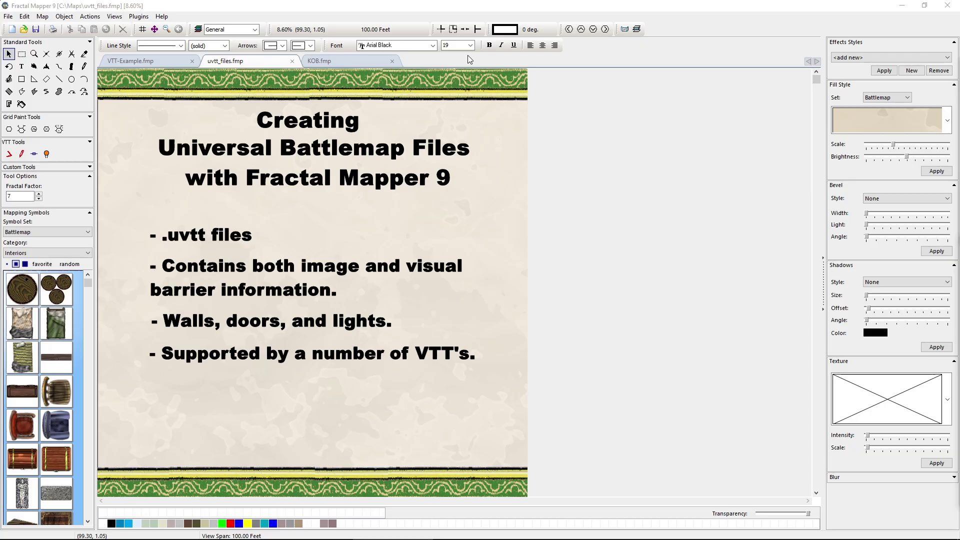
- Switch to Fractal Mapper 9, check for software updates and dismiss the result
{"action": "left_click", "coordinate": [162, 16]}
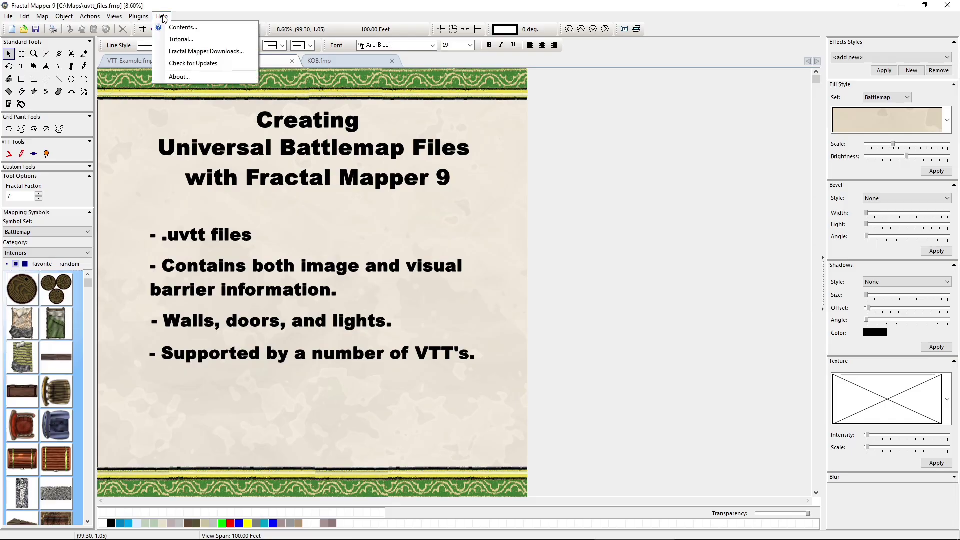
{"action": "left_click", "coordinate": [176, 65]}
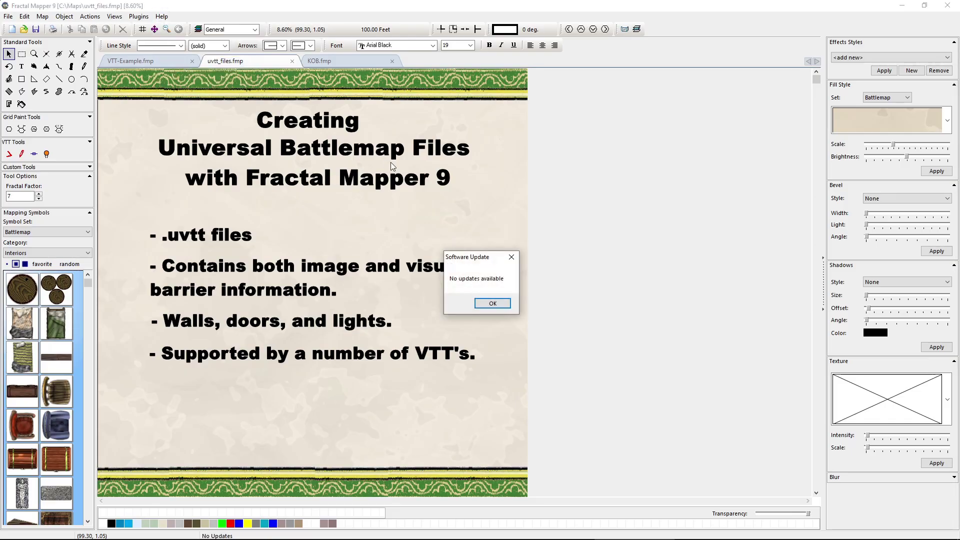
{"action": "left_click", "coordinate": [493, 303]}
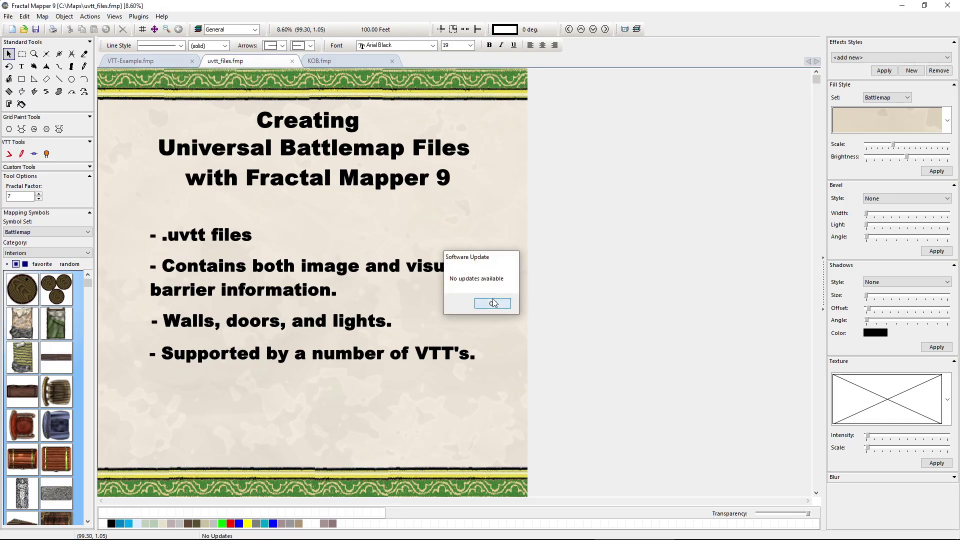
- Switch to the VTT-Example.fmp map and accept its existing grid setup
{"action": "left_click", "coordinate": [155, 61]}
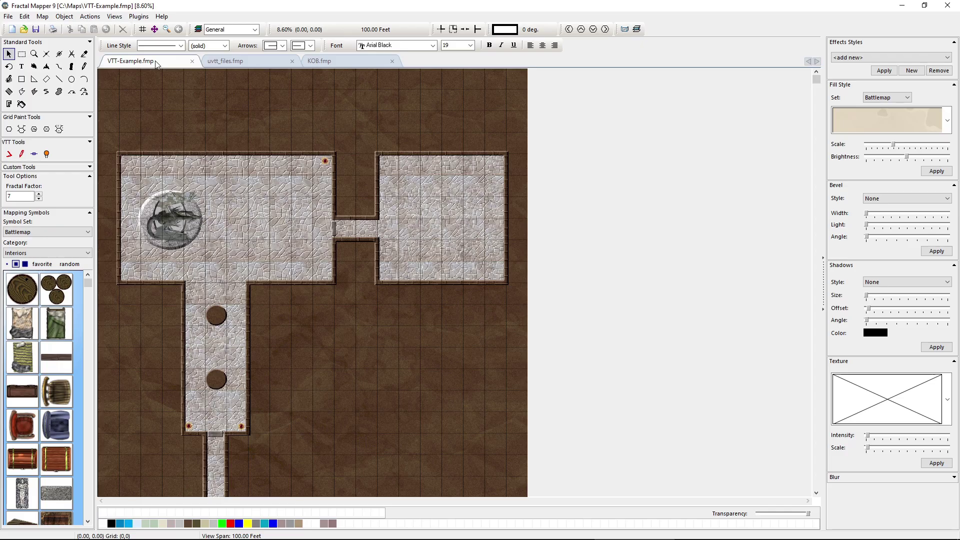
{"action": "left_click", "coordinate": [43, 17]}
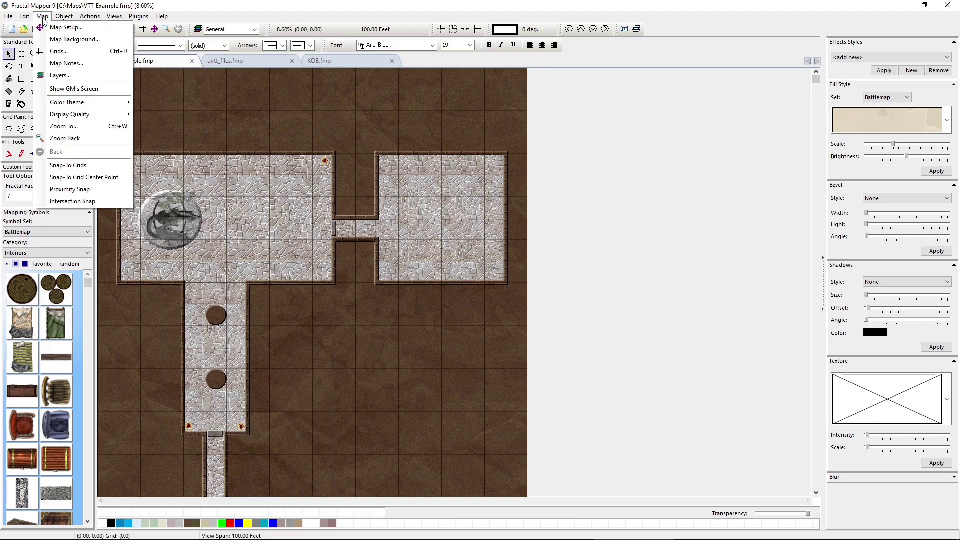
{"action": "left_click", "coordinate": [67, 52]}
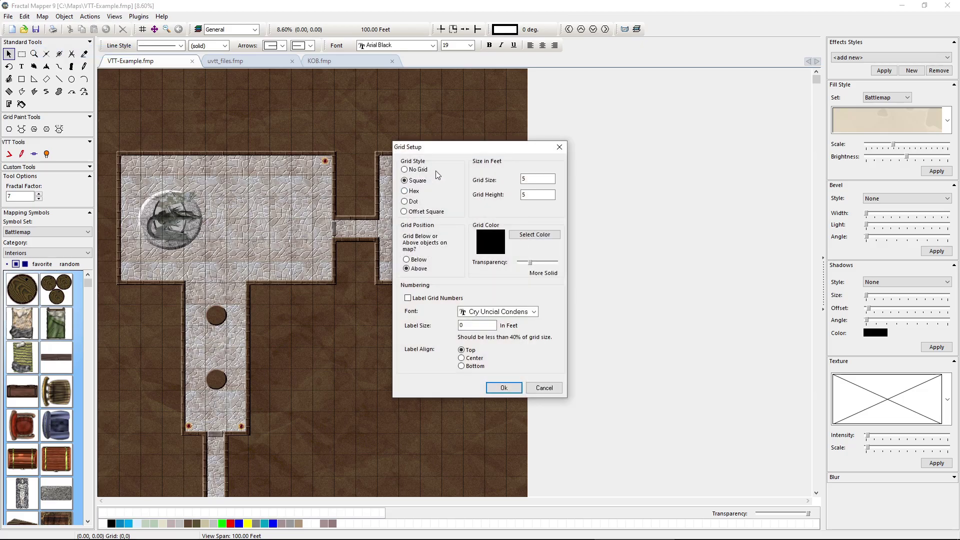
{"action": "left_click", "coordinate": [504, 388]}
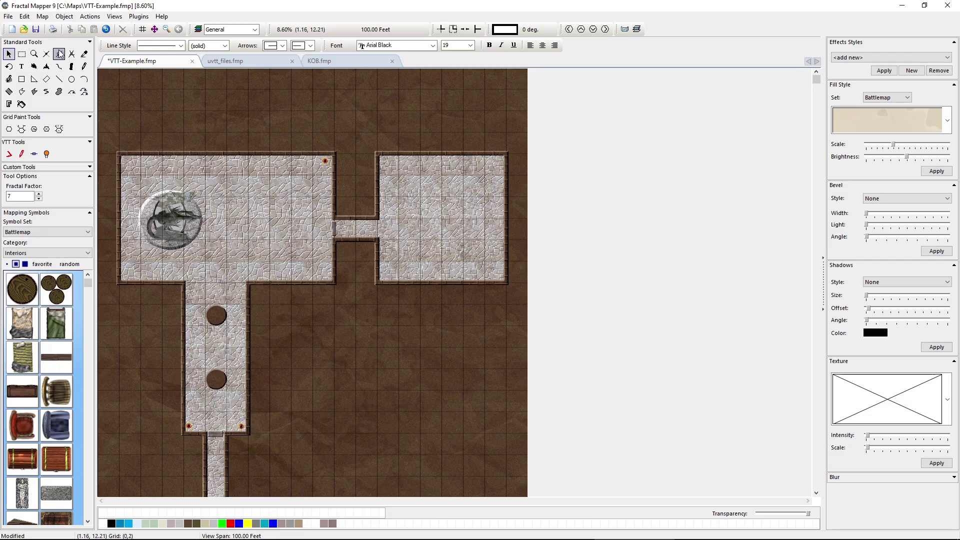
- Enable Snap-To Grids and trace a VTT wall from the south corridor's west side around the large room to the east room's northwest corner
{"action": "left_click", "coordinate": [43, 17]}
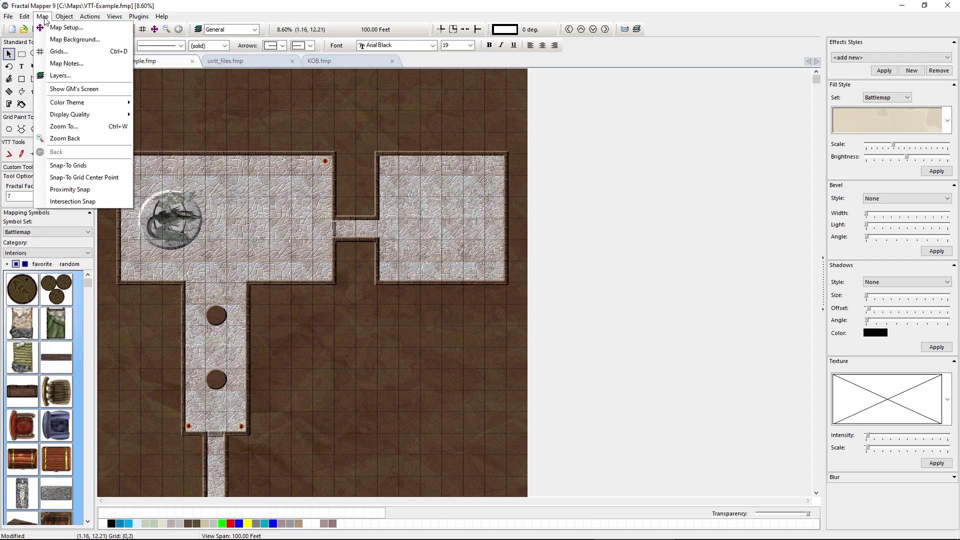
{"action": "left_click", "coordinate": [77, 166]}
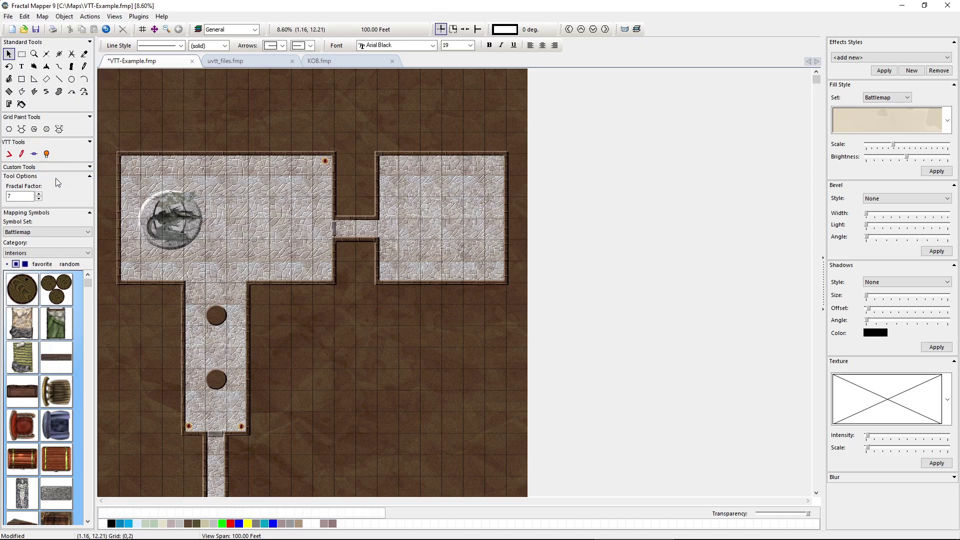
{"action": "left_click", "coordinate": [9, 155]}
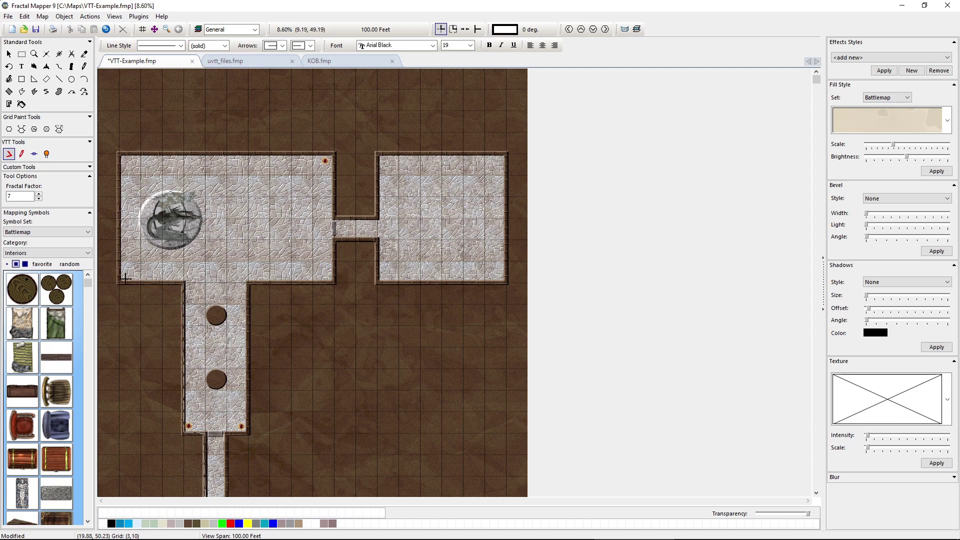
{"action": "left_click", "coordinate": [123, 154]}
{"action": "left_click", "coordinate": [335, 151]}
{"action": "left_click", "coordinate": [335, 217]}
{"action": "left_click", "coordinate": [375, 217]}
{"action": "right_click", "coordinate": [378, 153]}
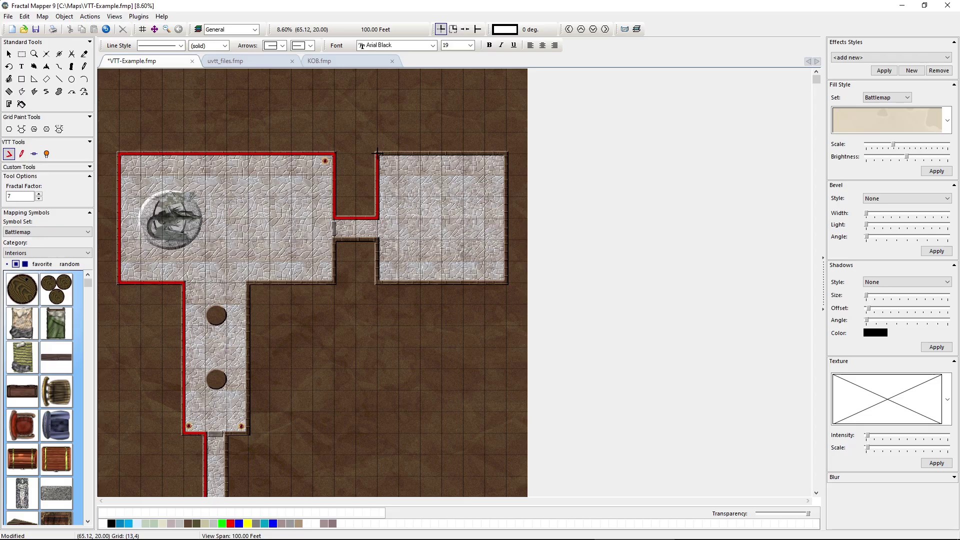
- Trace the remaining VTT wall around the east room, back along the connecting passage and down the south corridor's east side
{"action": "left_click", "coordinate": [507, 154]}
{"action": "left_click", "coordinate": [509, 284]}
{"action": "left_click", "coordinate": [378, 284]}
{"action": "left_click", "coordinate": [377, 240]}
{"action": "left_click", "coordinate": [335, 240]}
{"action": "left_click", "coordinate": [336, 283]}
{"action": "left_click", "coordinate": [250, 283]}
{"action": "left_click", "coordinate": [249, 433]}
{"action": "left_click", "coordinate": [226, 433]}
{"action": "right_click", "coordinate": [226, 494]}
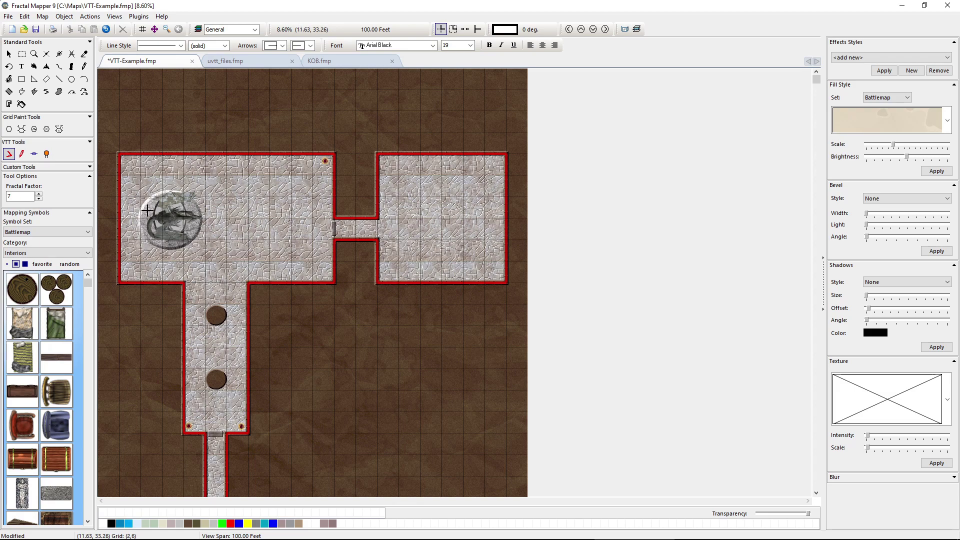
- Disable Snap-To Grids and draw a closed freehand VTT wall around the statue in the large room
{"action": "left_click", "coordinate": [44, 17]}
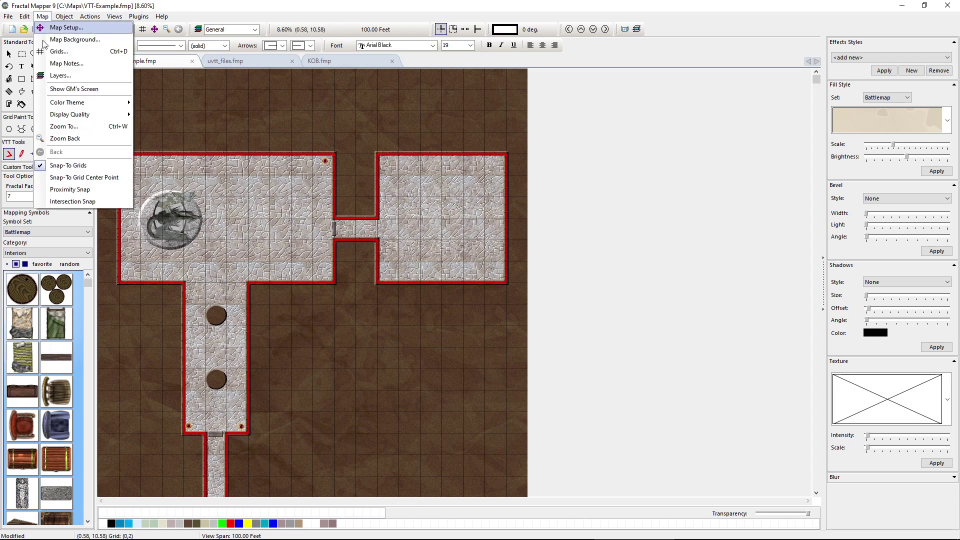
{"action": "left_click", "coordinate": [69, 166]}
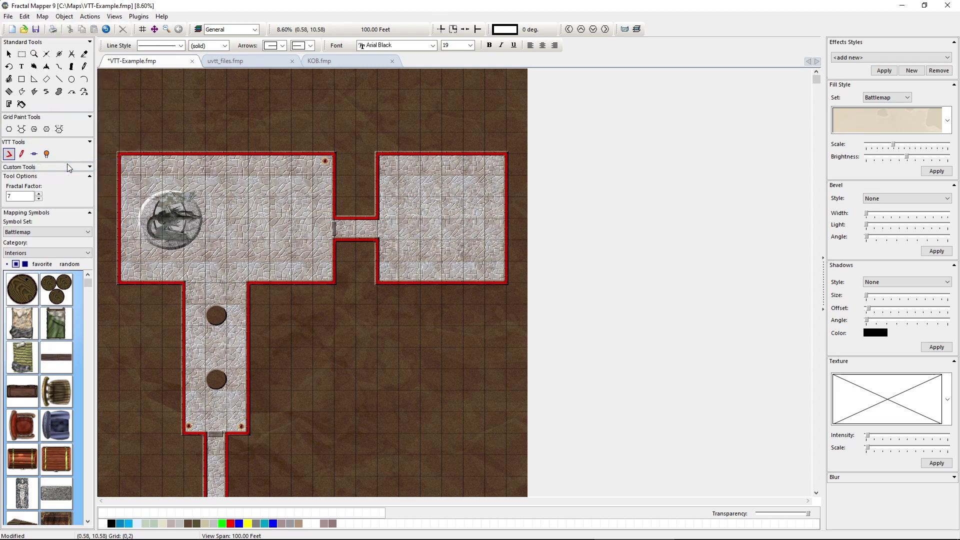
{"action": "left_click", "coordinate": [22, 154]}
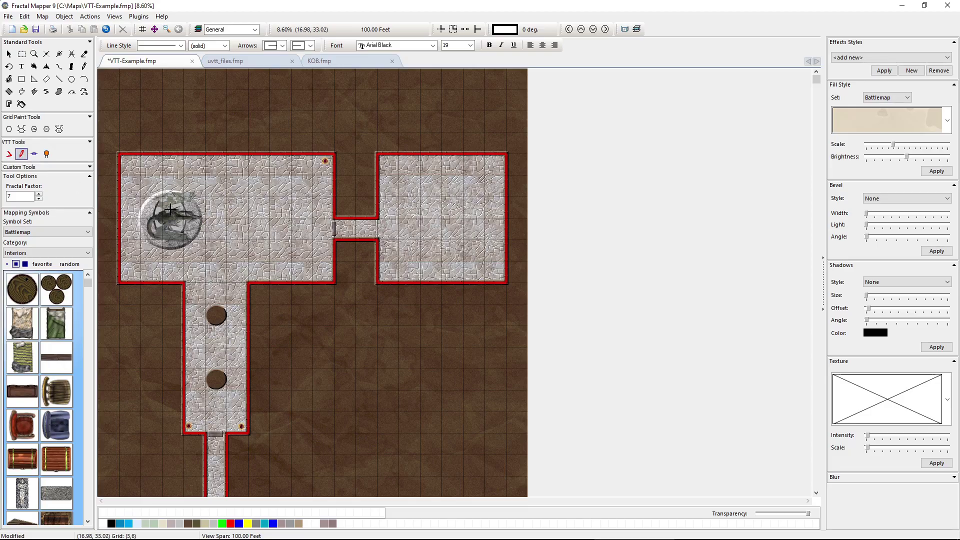
{"action": "mouse_move", "coordinate": [175, 223]}
{"action": "left_mouse_down"}
{"action": "mouse_move", "coordinate": [198, 220]}
{"action": "mouse_move", "coordinate": [177, 209]}
{"action": "mouse_move", "coordinate": [162, 218]}
{"action": "left_mouse_up"}
- Mark the freehand wall around the statue as an object barrier in its VTT properties
{"action": "right_click", "coordinate": [177, 224]}
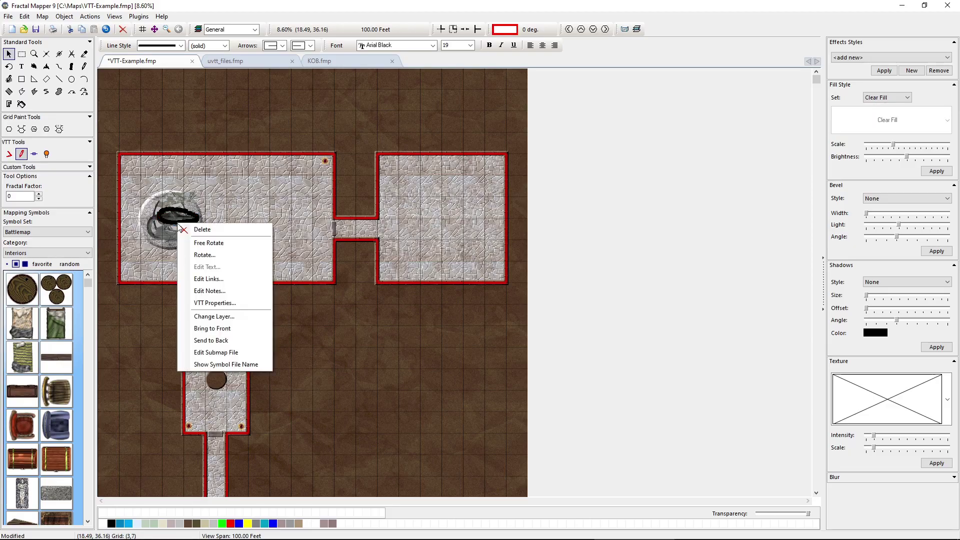
{"action": "left_click", "coordinate": [202, 303]}
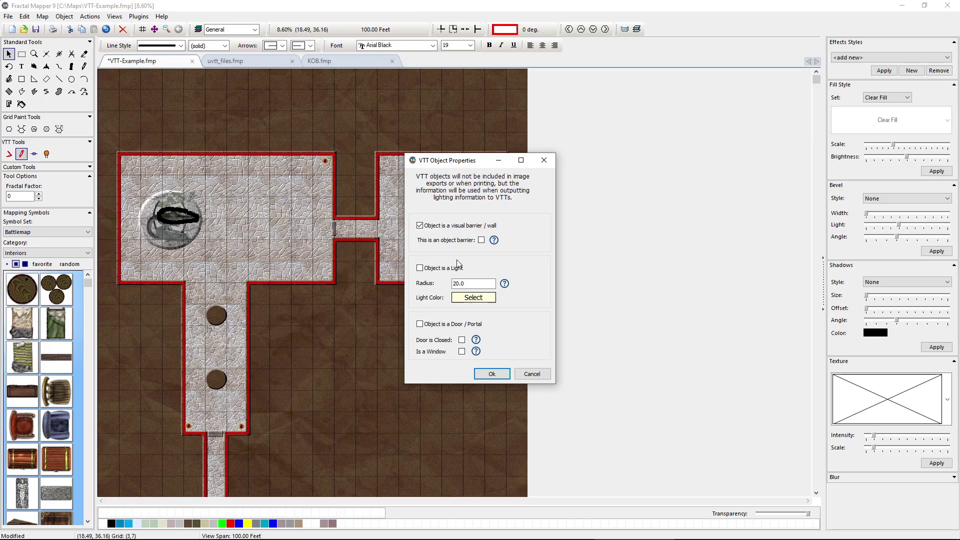
{"action": "left_click", "coordinate": [482, 241]}
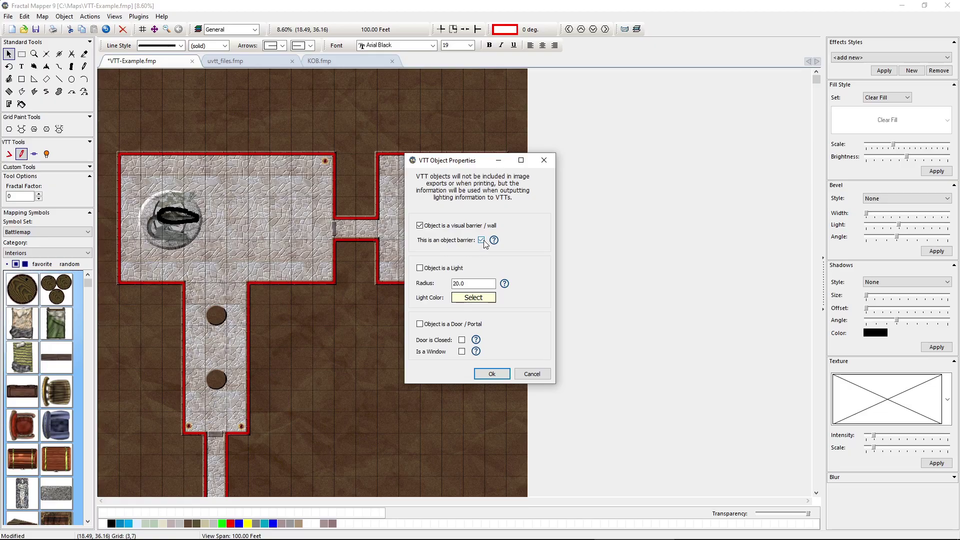
{"action": "left_click", "coordinate": [492, 375]}
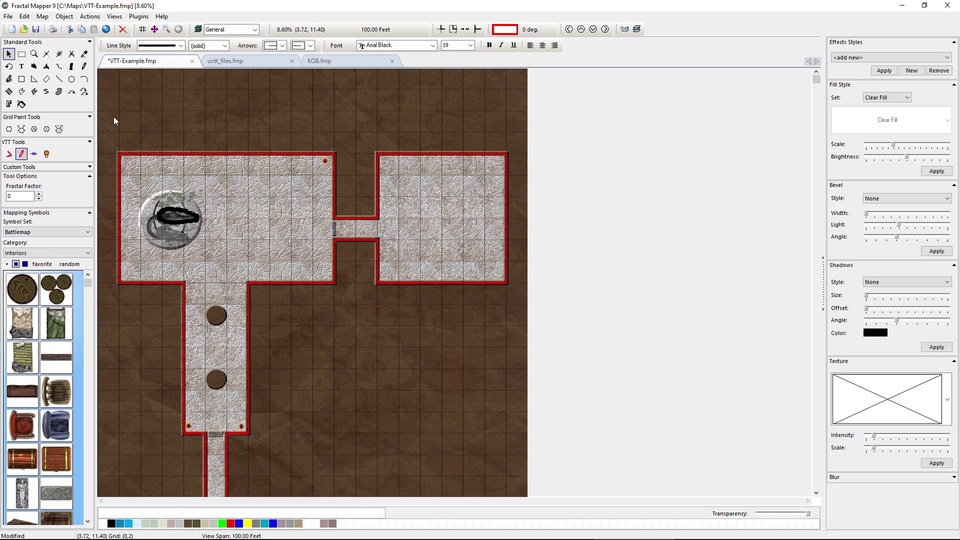
- Draw a circle over the northern pillar in the hall below the large room
{"action": "left_click", "coordinate": [72, 79]}
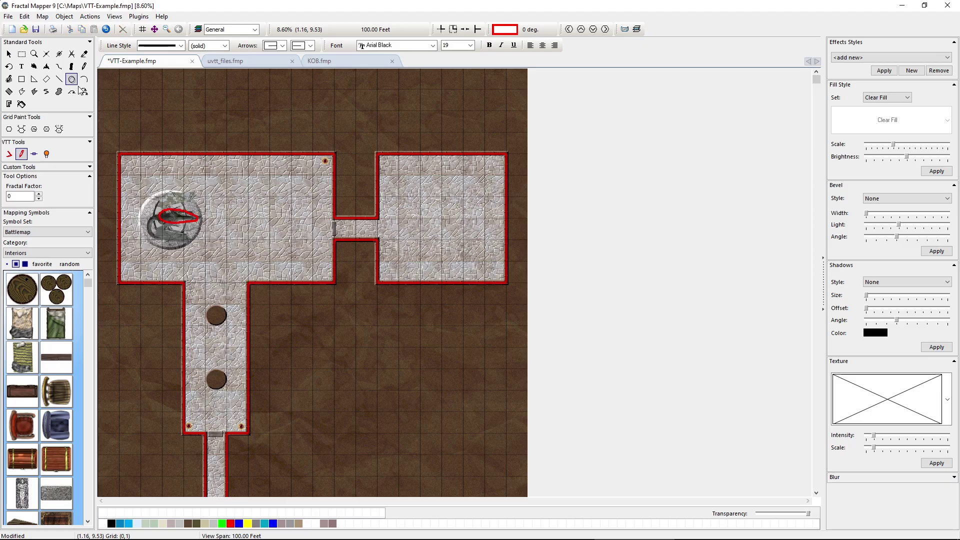
{"action": "left_click", "coordinate": [217, 315]}
{"action": "left_click", "coordinate": [225, 324]}
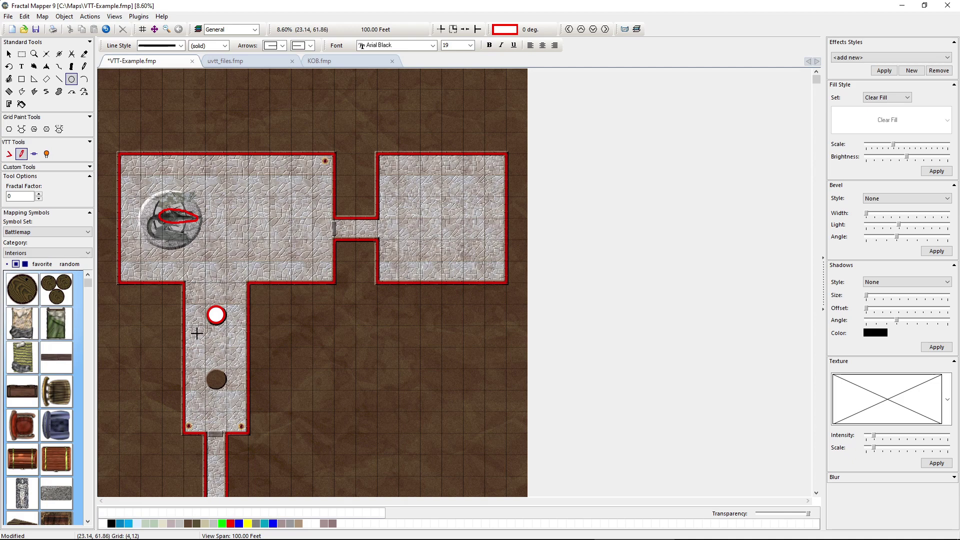
- Make the pillar circle a visual barrier / wall with object barrier enabled, and copy it onto the southern pillar
{"action": "right_click", "coordinate": [217, 316]}
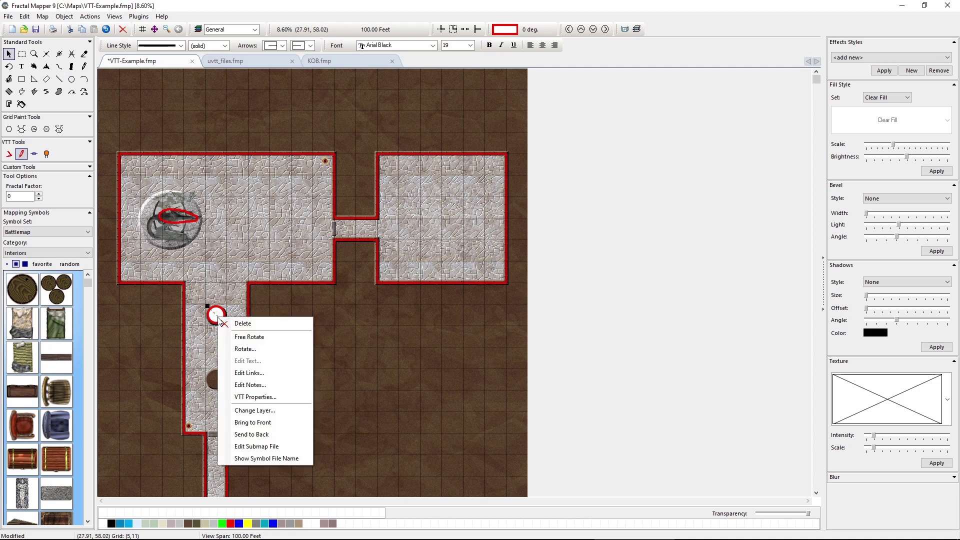
{"action": "left_click", "coordinate": [245, 396]}
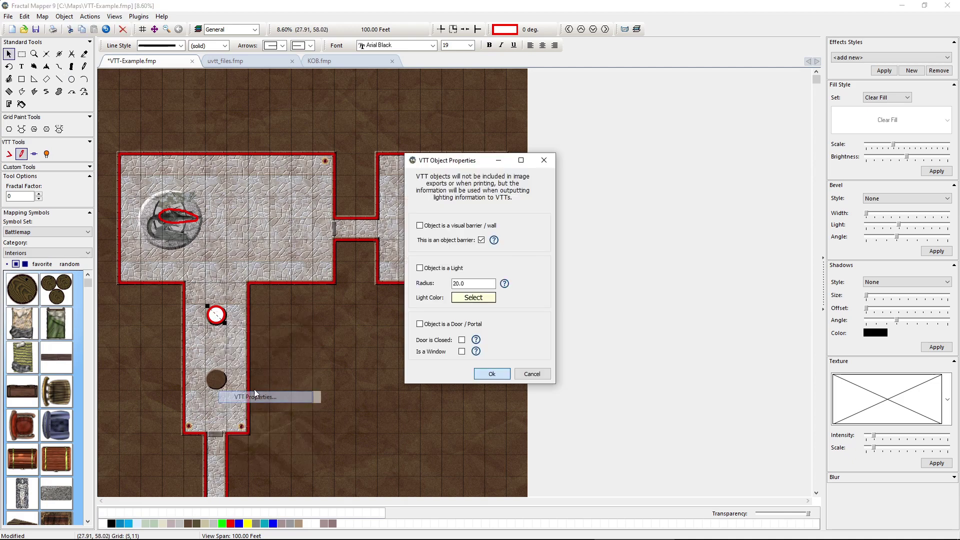
{"action": "left_click", "coordinate": [425, 228]}
{"action": "left_click", "coordinate": [481, 241]}
{"action": "left_click", "coordinate": [481, 240]}
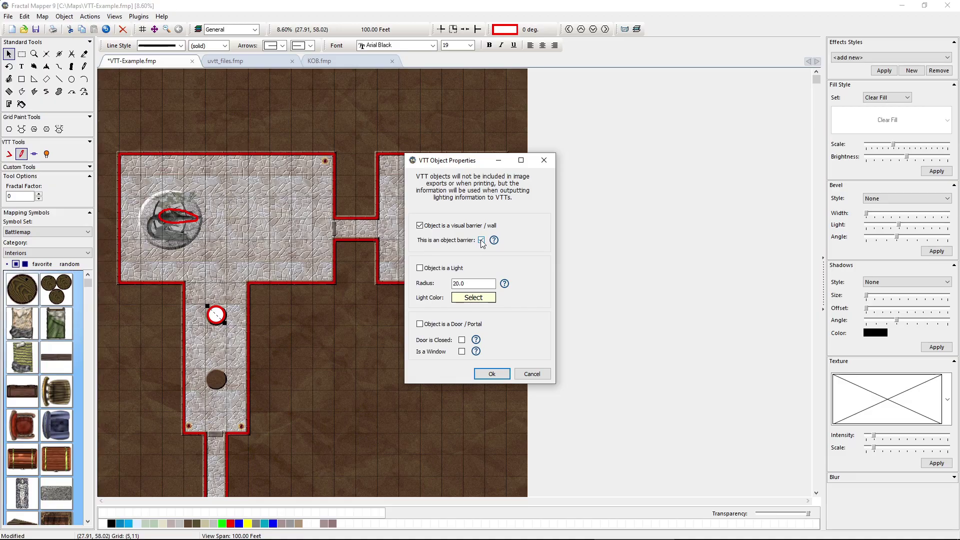
{"action": "left_click", "coordinate": [492, 374]}
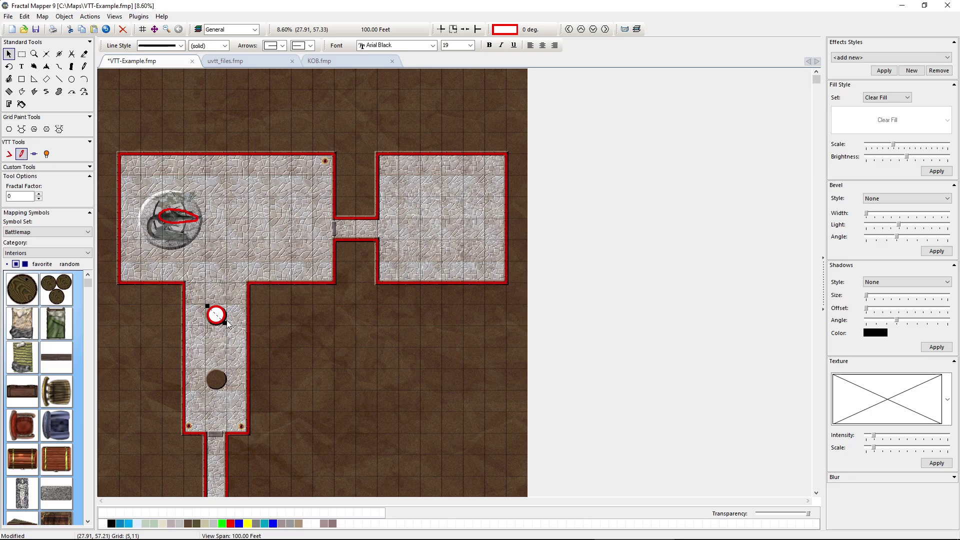
{"action": "left_click", "coordinate": [272, 334]}
{"action": "left_click_drag", "start_coordinate": [216, 318], "coordinate": [217, 382]}
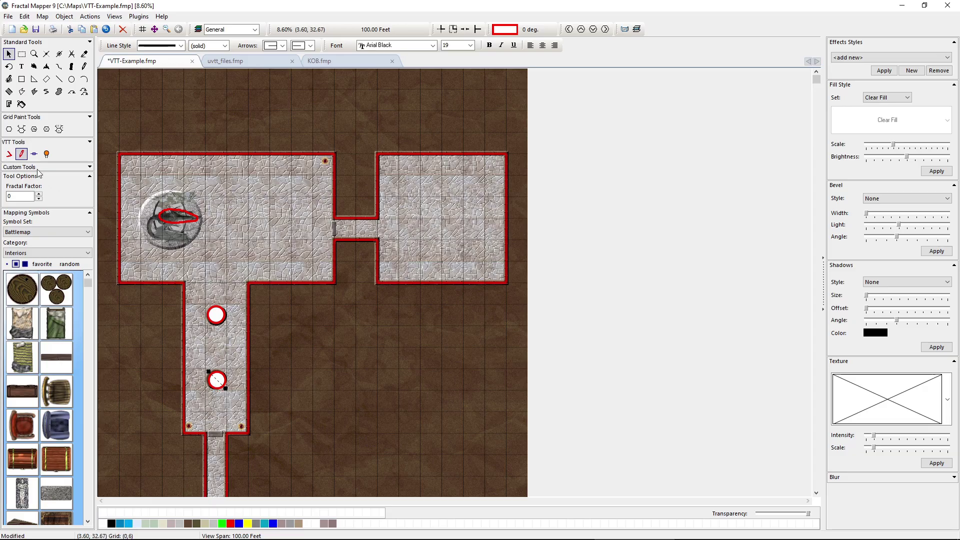
- Enable Snap-To Grids and draw VTT doors across the large room's east doorway and the hall's south doorway
{"action": "left_click", "coordinate": [34, 155]}
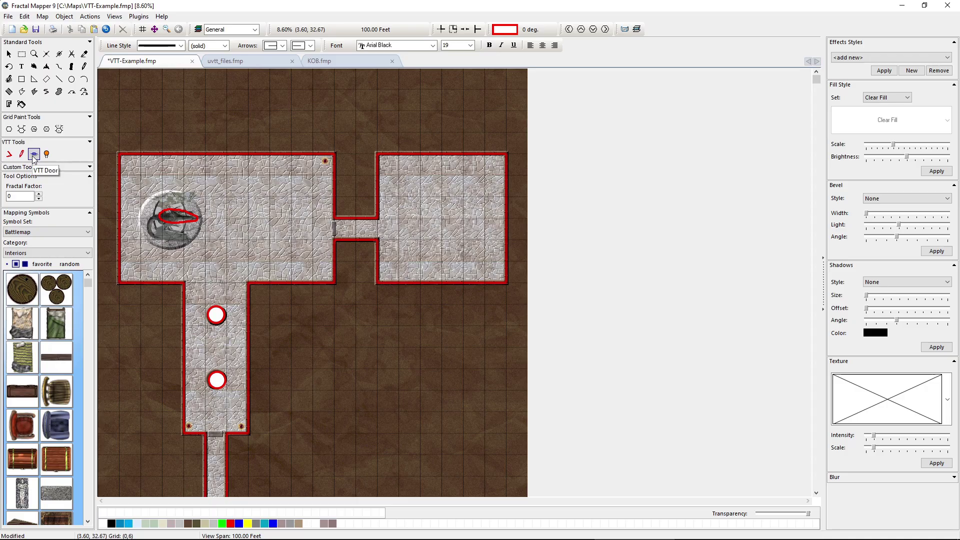
{"action": "left_click", "coordinate": [43, 16]}
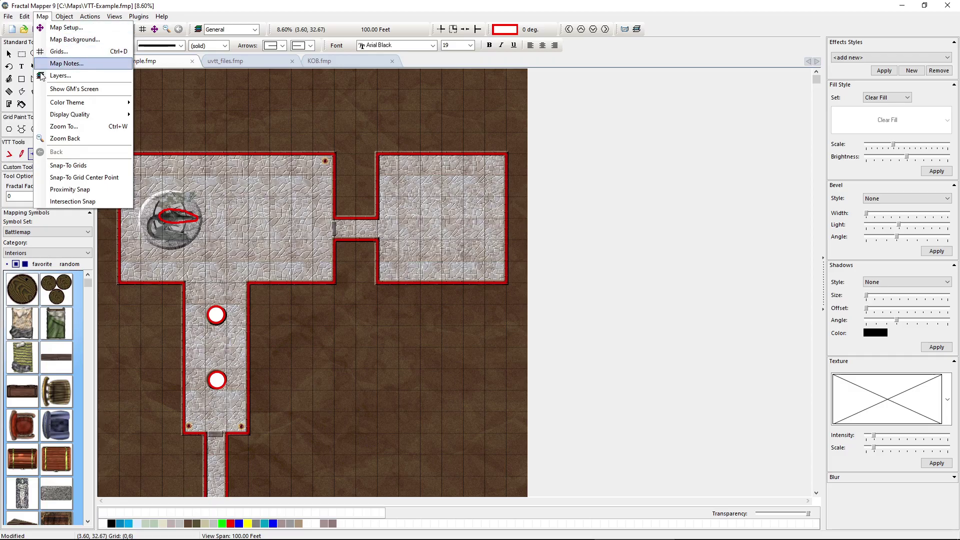
{"action": "left_click", "coordinate": [61, 165]}
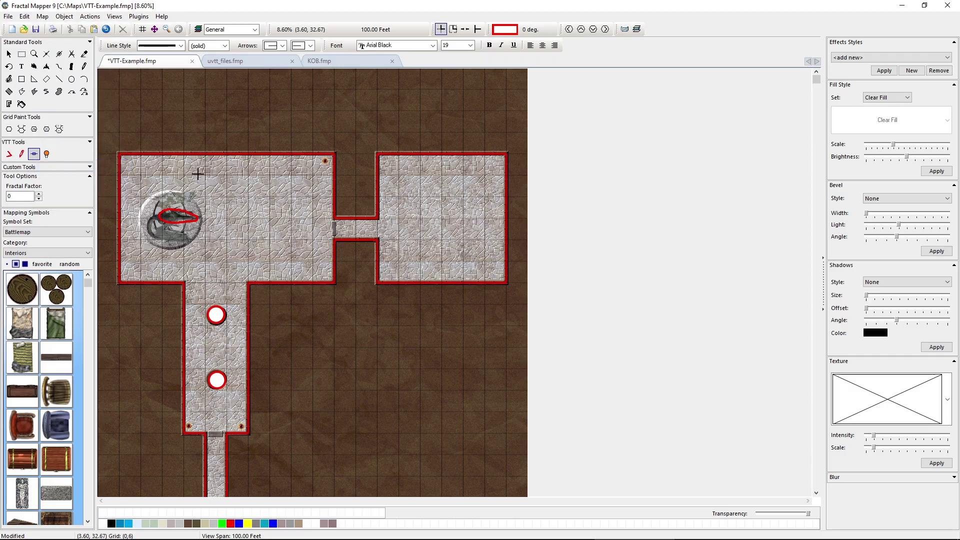
{"action": "left_click_drag", "start_coordinate": [334, 219], "coordinate": [336, 242]}
{"action": "left_click_drag", "start_coordinate": [208, 432], "coordinate": [226, 433]}
- Disable Snap-To Grids and place VTT lights on the large room's northeast torch and the hall's two southern torches
{"action": "left_click", "coordinate": [42, 17]}
{"action": "left_click", "coordinate": [61, 165]}
{"action": "left_click", "coordinate": [47, 154]}
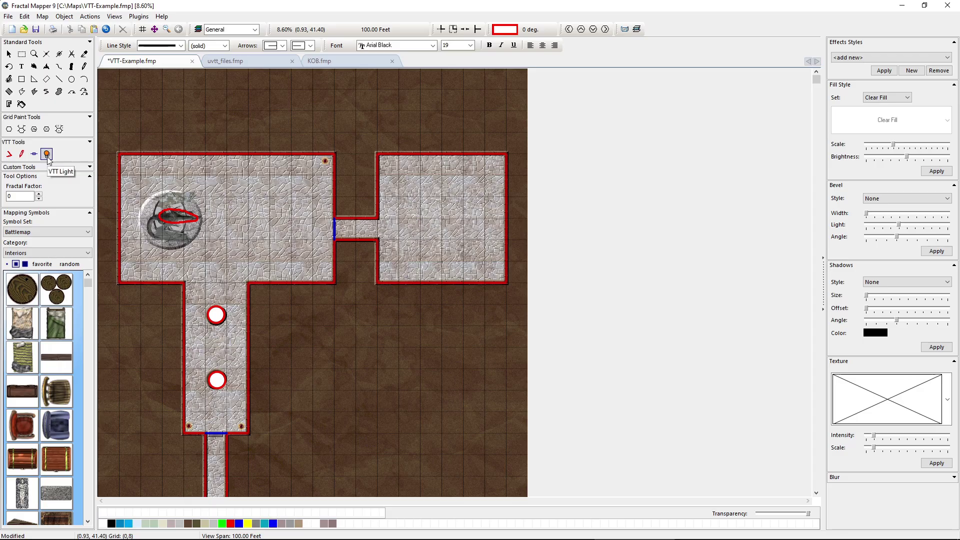
{"action": "left_click", "coordinate": [324, 161]}
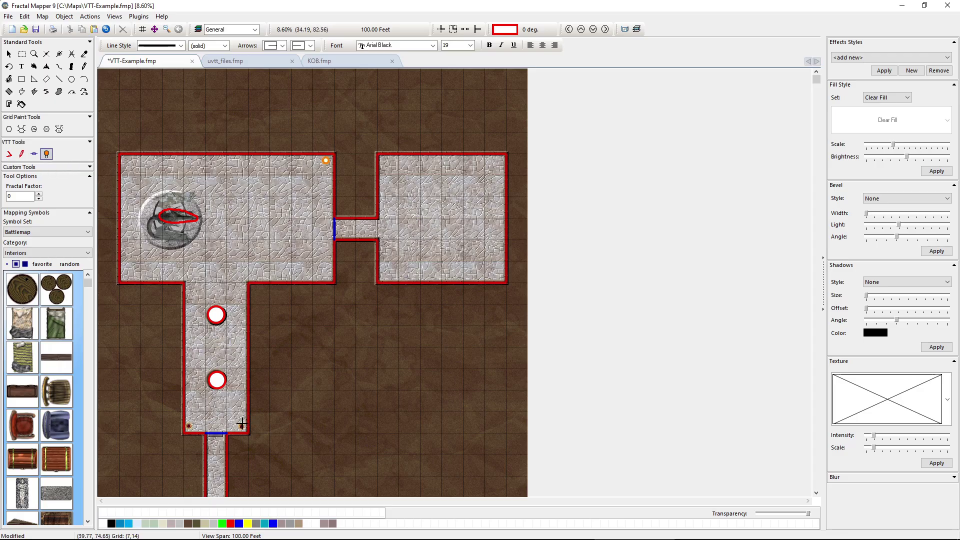
{"action": "left_click", "coordinate": [188, 425]}
- Review the VTT light settings of the large room's northeast torch and accept them
{"action": "right_click", "coordinate": [326, 159]}
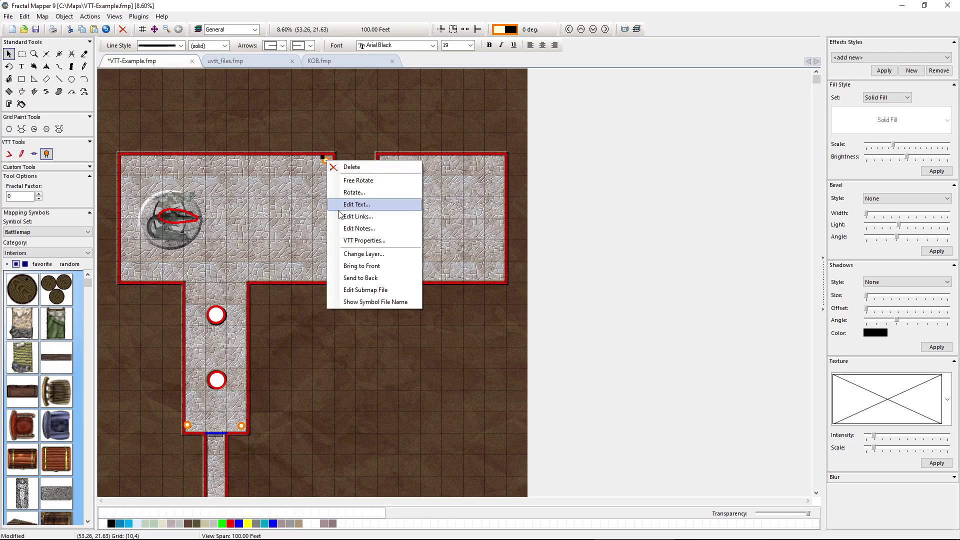
{"action": "left_click", "coordinate": [364, 241]}
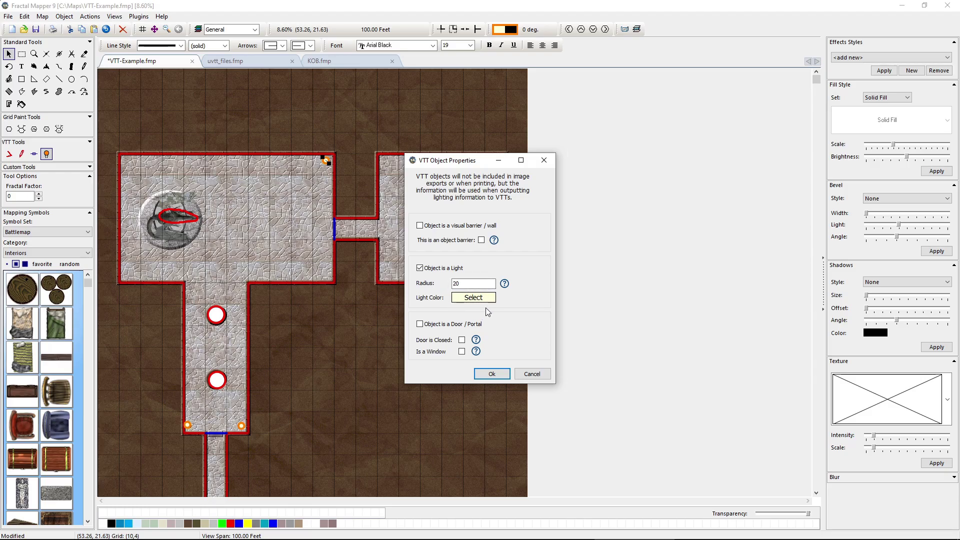
{"action": "left_click", "coordinate": [491, 374]}
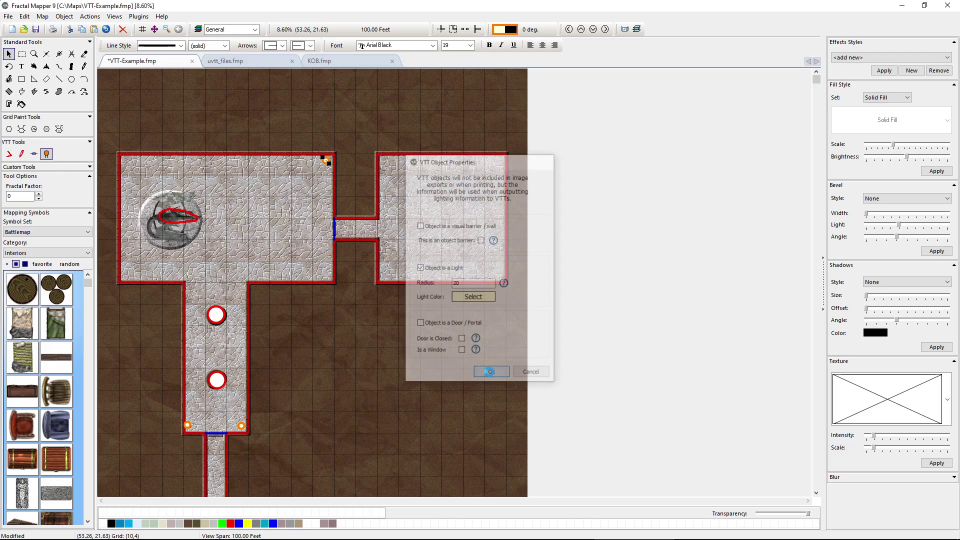
- Export the map for VTT as c:\maps\vtt-example.uvtt at 100 pixels per grid, without the Fractal Mapper grid
{"action": "left_click", "coordinate": [399, 352]}
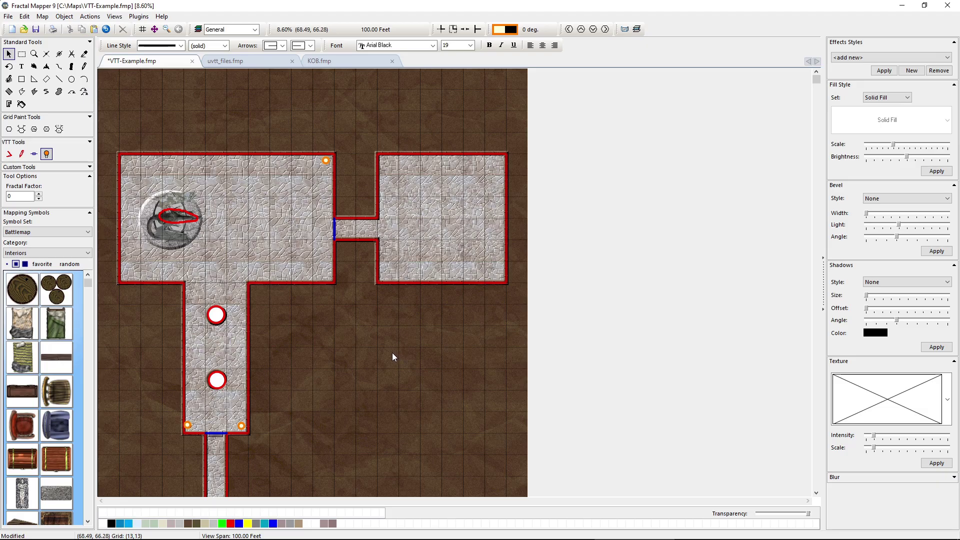
{"action": "left_click", "coordinate": [8, 16]}
{"action": "left_click", "coordinate": [33, 163]}
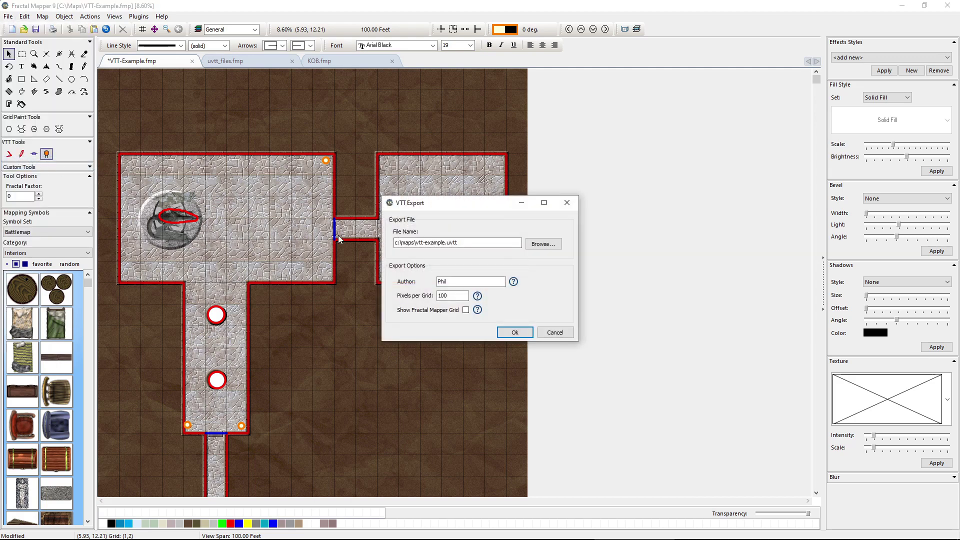
{"action": "left_click", "coordinate": [455, 295]}
{"action": "left_click", "coordinate": [513, 332]}
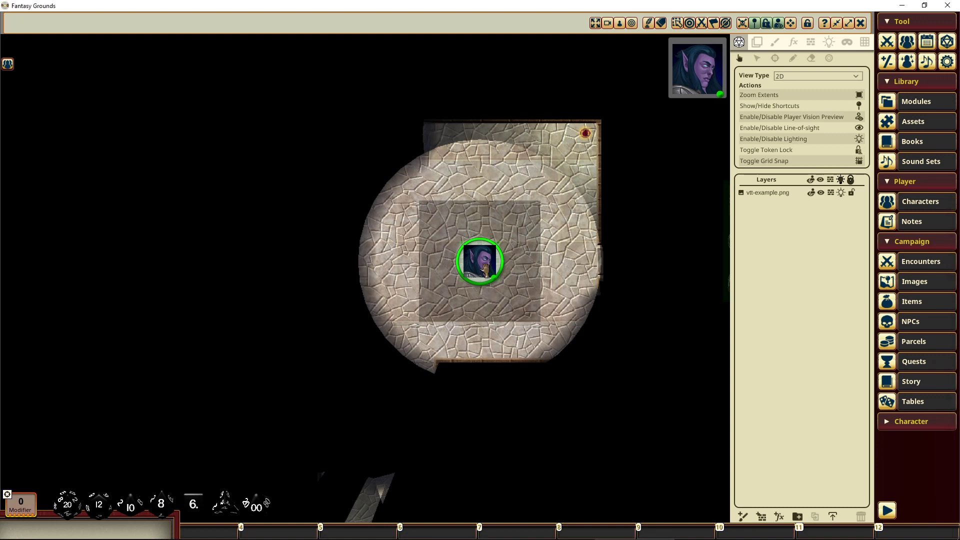
- In Fantasy Grounds, move the character token to the large room's southwest corner, then through the opened east door to the eastern room's entrance
{"action": "left_click_drag", "start_coordinate": [485, 269], "coordinate": [235, 331]}
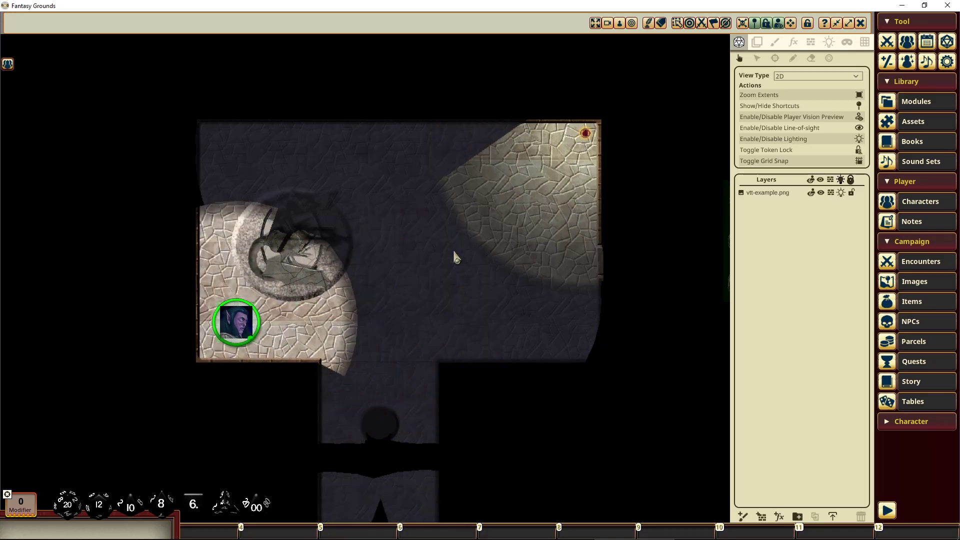
{"action": "left_click_drag", "start_coordinate": [236, 324], "coordinate": [619, 270]}
{"action": "double_click", "coordinate": [604, 270]}
{"action": "left_click_drag", "start_coordinate": [670, 353], "coordinate": [447, 370]}
{"action": "left_click_drag", "start_coordinate": [422, 280], "coordinate": [480, 280]}
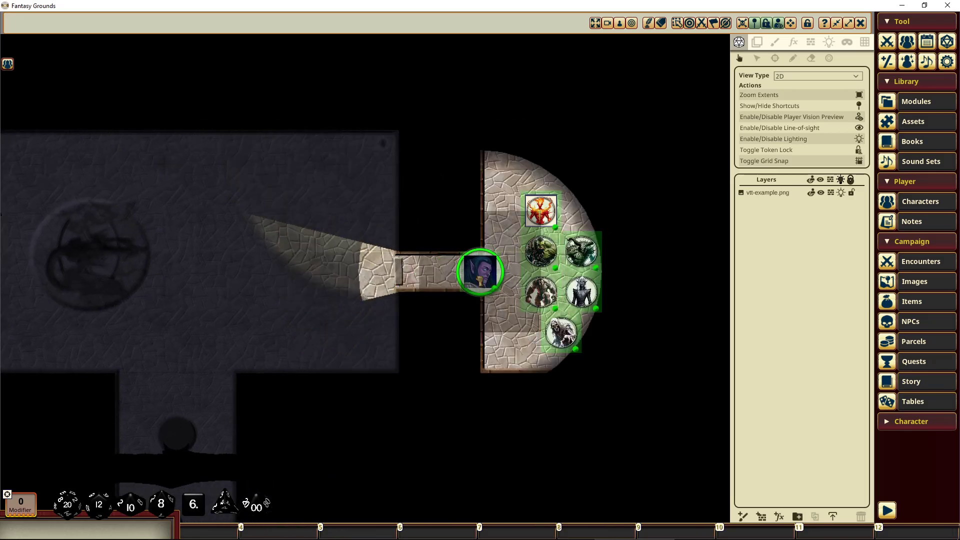
- Move the character token back through the corridor into the large room and close its east door
{"action": "left_click_drag", "start_coordinate": [480, 280], "coordinate": [339, 280]}
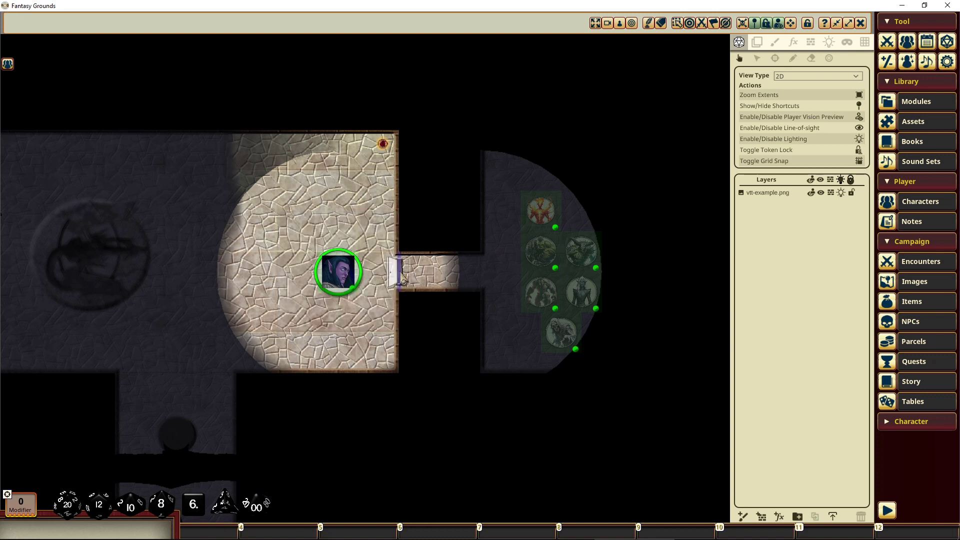
{"action": "double_click", "coordinate": [401, 276]}
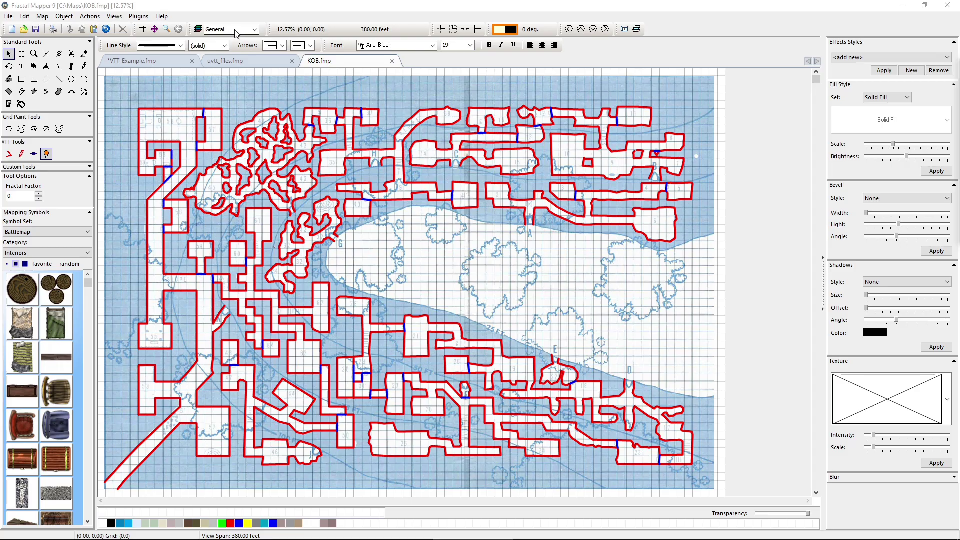
- Return to the VTT-Example.fmp map in Fractal Mapper 9
{"action": "left_click", "coordinate": [148, 62]}
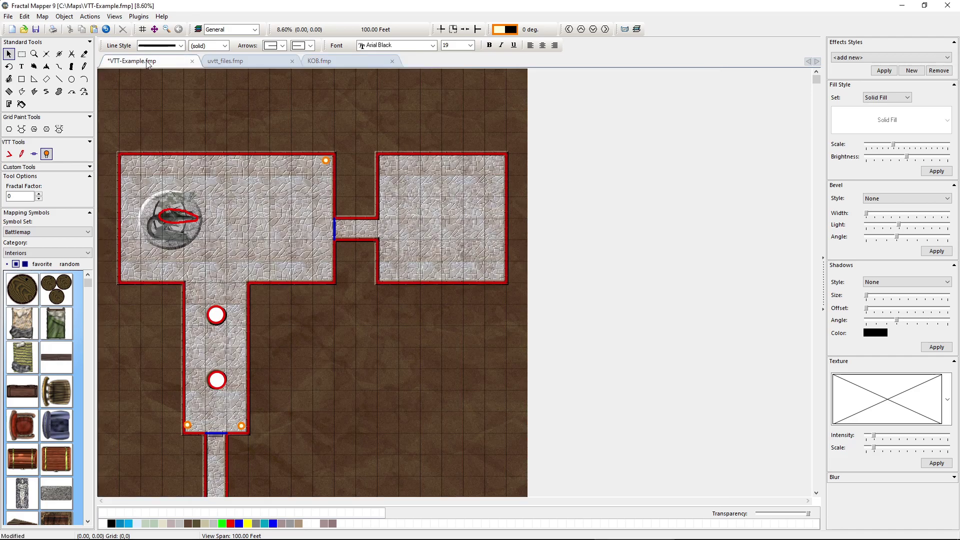